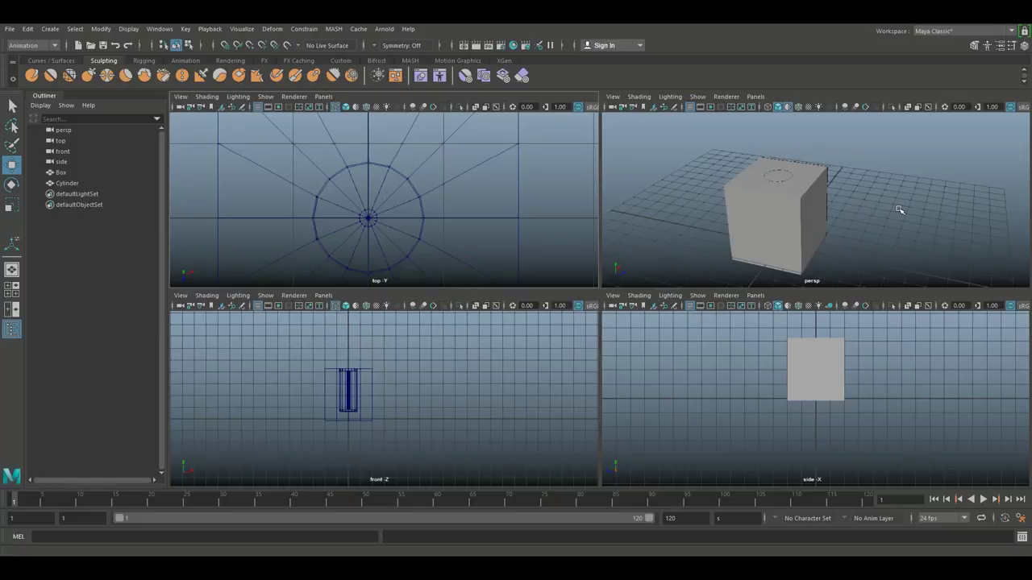
# Maximize the perspective view and frame the box, looking down from above.
pyautogui.press('space')
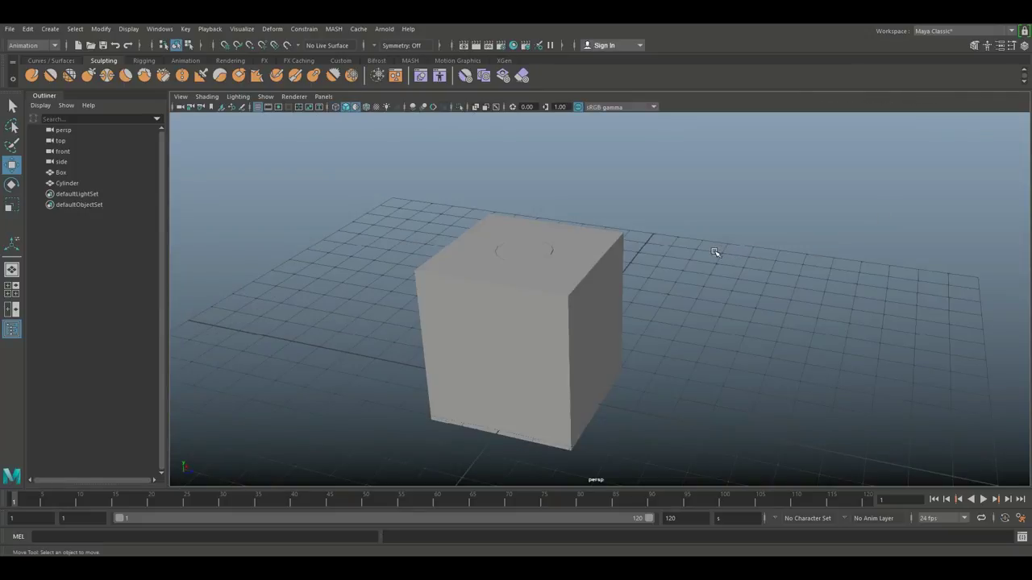
pyautogui.keyDown('alt'); pyautogui.moveTo(709, 253); pyautogui.dragTo(536, 244); pyautogui.keyUp('alt')
pyautogui.click(536, 243)
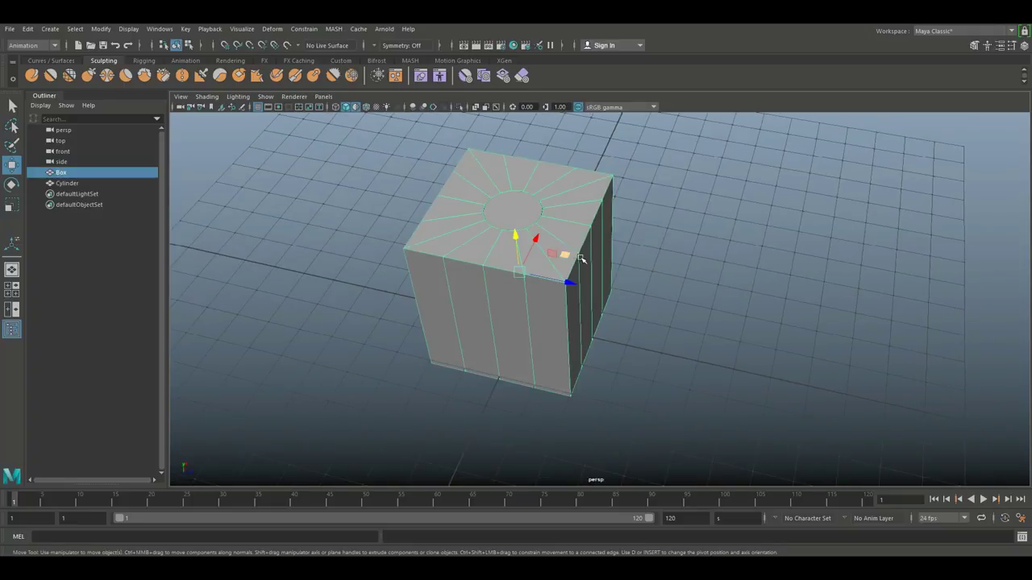
pyautogui.press('f')
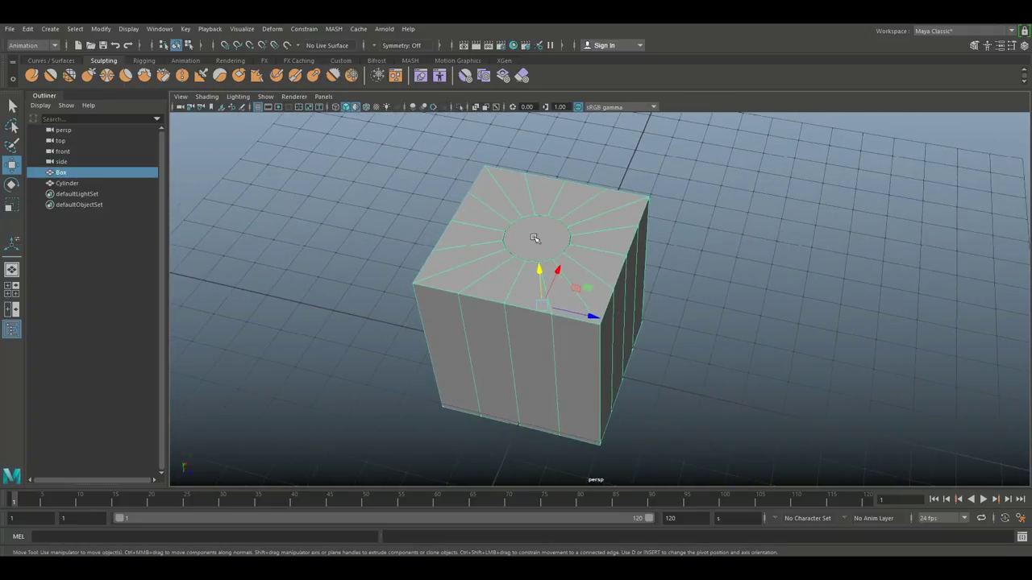
# Raise the cylinder up out of the box's top, leaving the hole visible.
pyautogui.click(536, 242)
pyautogui.moveTo(532, 200); pyautogui.dragTo(543, 123)
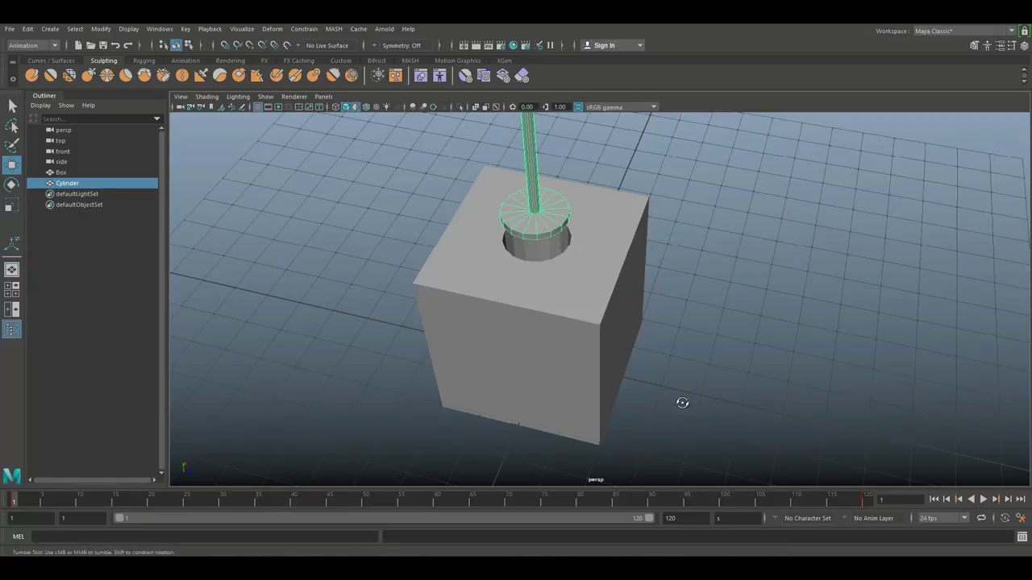
pyautogui.keyDown('alt'); pyautogui.moveTo(682, 406); pyautogui.dragTo(647, 410); pyautogui.keyUp('alt')
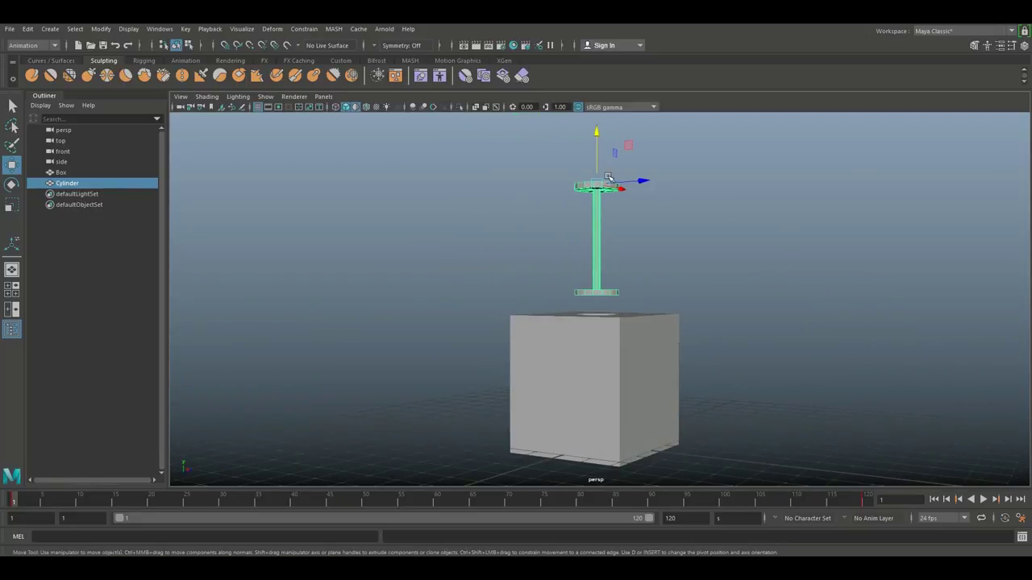
pyautogui.keyDown('alt'); pyautogui.moveTo(689, 382); pyautogui.dragTo(714, 398); pyautogui.keyUp('alt')
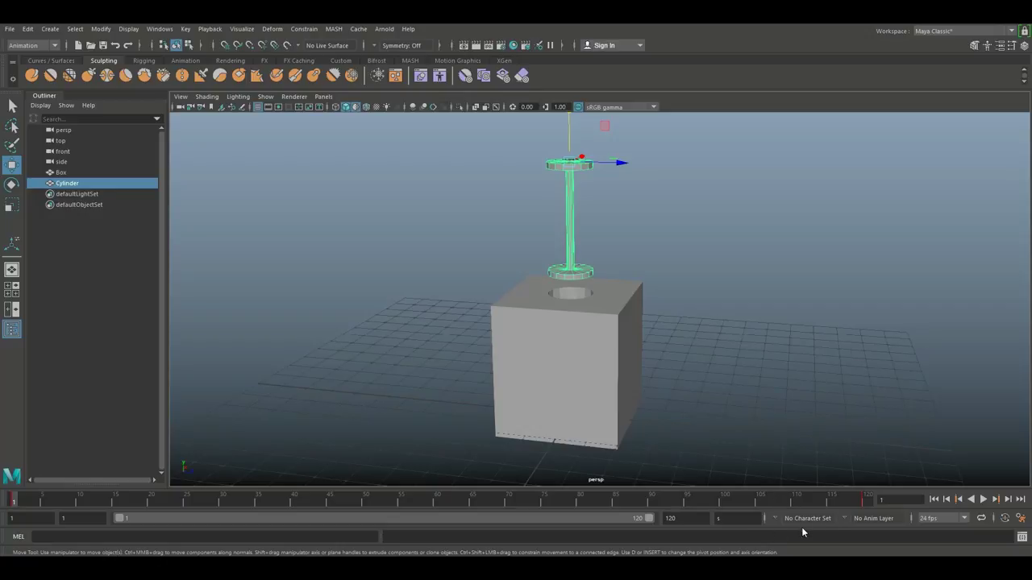
# Play and stop the piston animation, scrub to frame 119, then restore the four-view layout.
pyautogui.hotkey('alt', 'v')
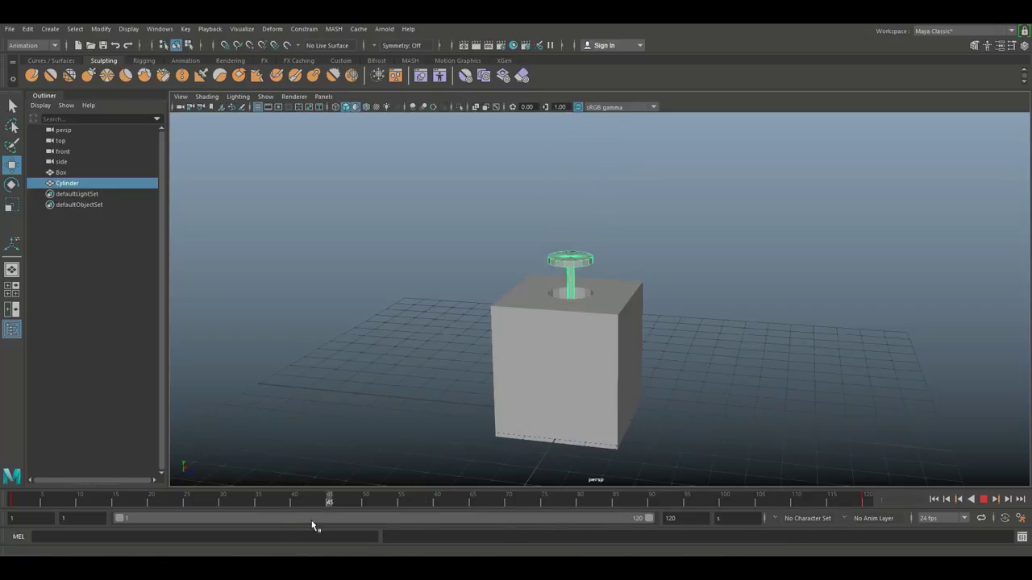
pyautogui.moveTo(314, 501); pyautogui.dragTo(11, 506)
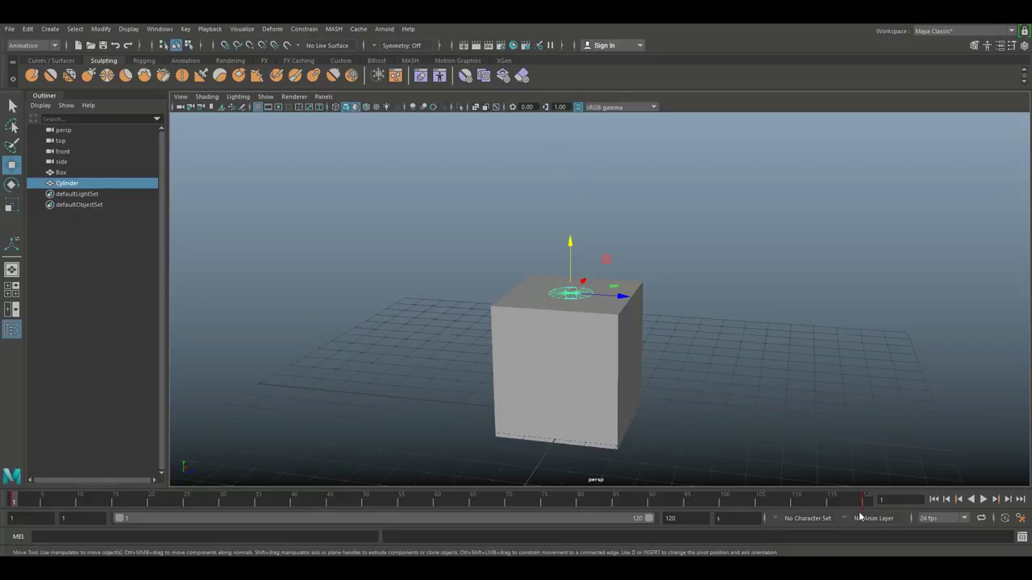
pyautogui.click(984, 500)
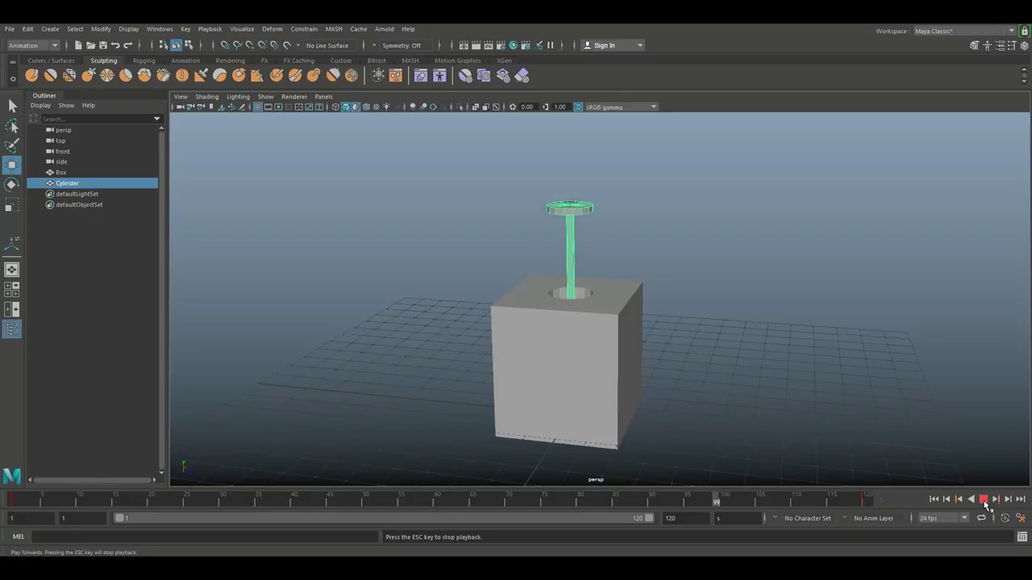
pyautogui.click(984, 499)
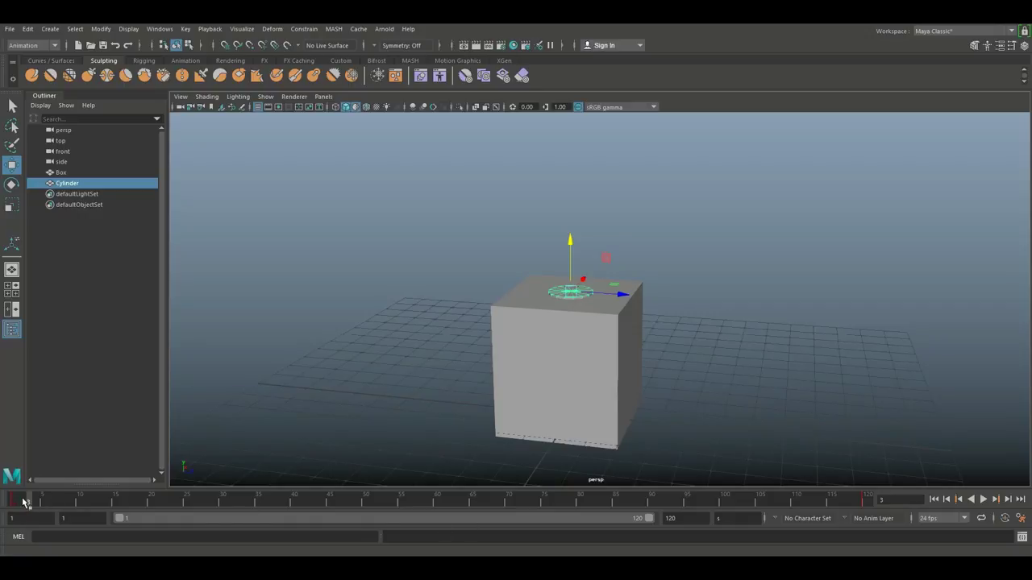
pyautogui.moveTo(24, 501)
pyautogui.mouseDown()
pyautogui.moveTo(315, 530)
pyautogui.moveTo(817, 535)
pyautogui.moveTo(866, 524)
pyautogui.mouseUp()
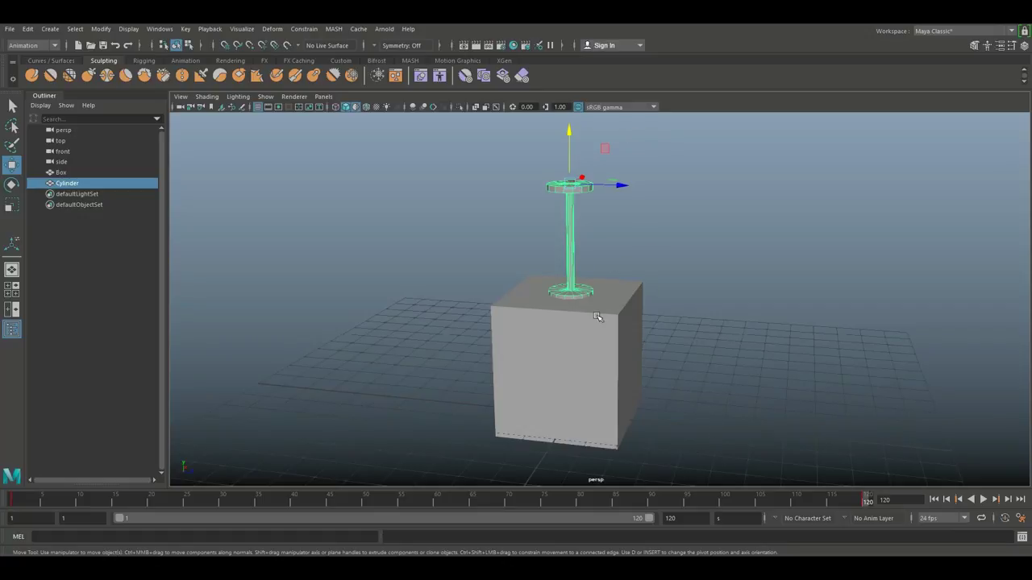
pyautogui.click(12, 286)
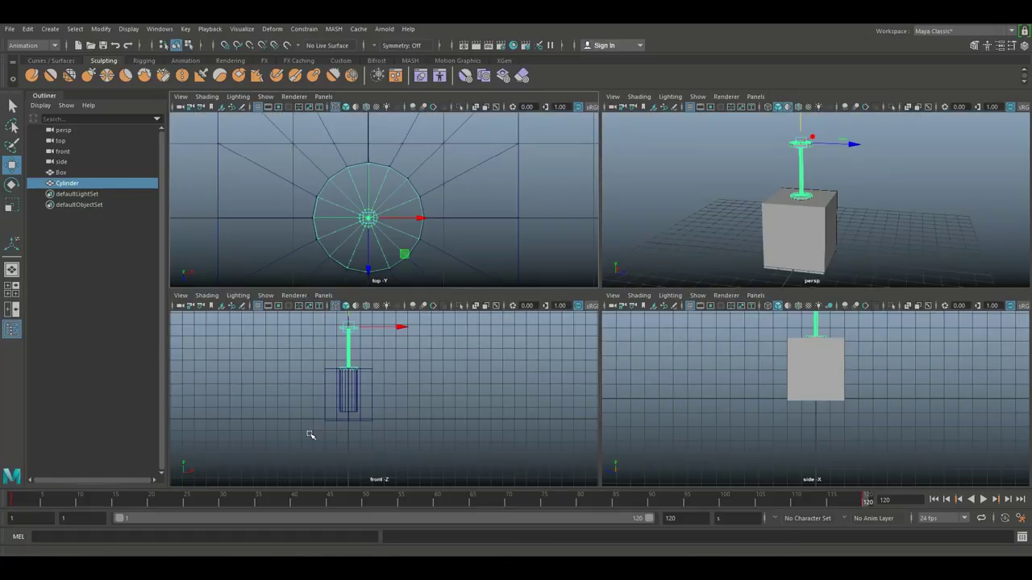
# Maximize the front view, play and stop the piston motion, and scrub back to frame 1.
pyautogui.press('space')
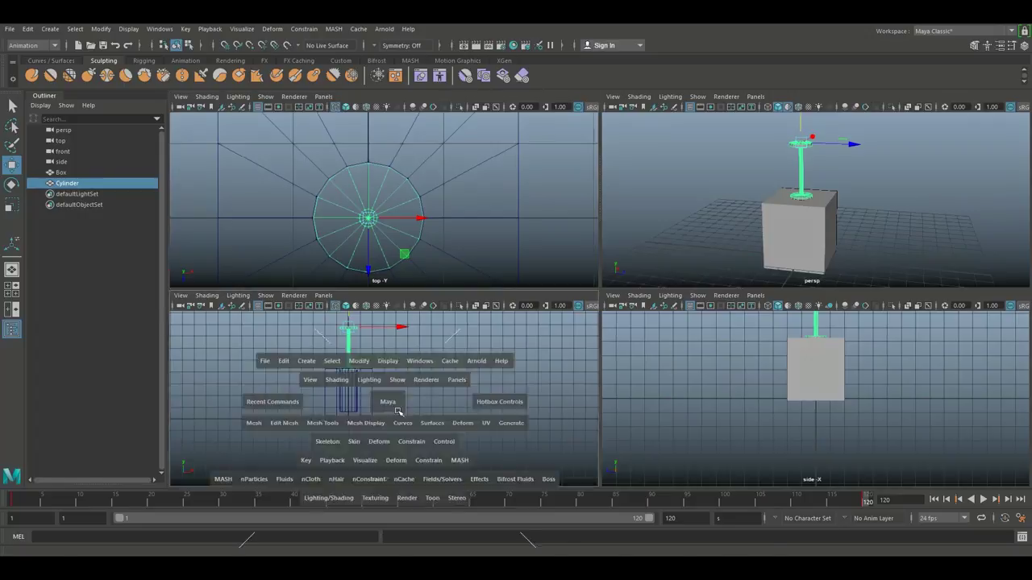
pyautogui.click(982, 500)
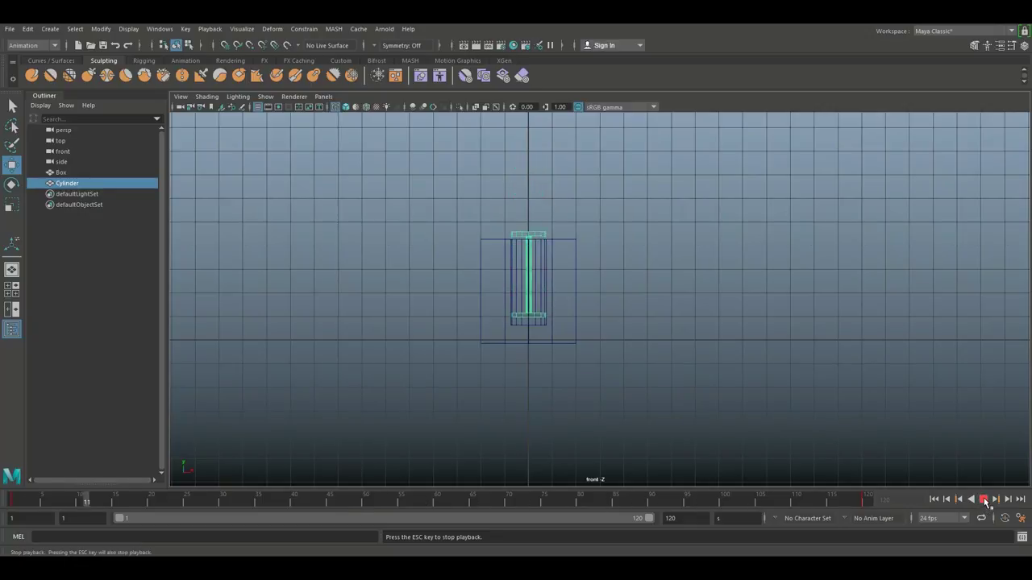
pyautogui.click(984, 500)
pyautogui.moveTo(188, 499); pyautogui.dragTo(3, 511)
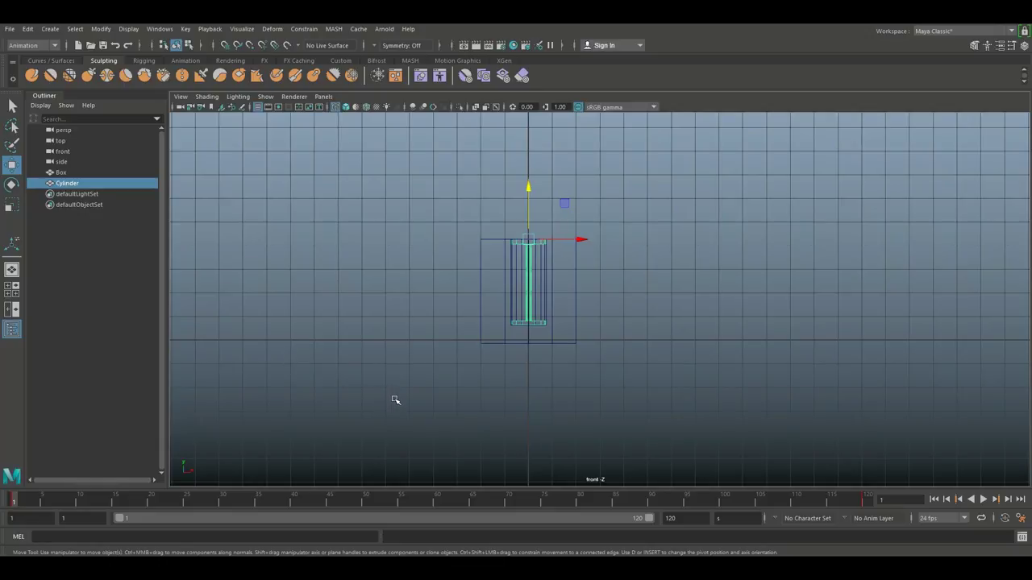
pyautogui.click(159, 30)
# Open the Graph Editor for the cylinder's curves, replay the motion, and return to frame 1.
pyautogui.moveTo(224, 88)
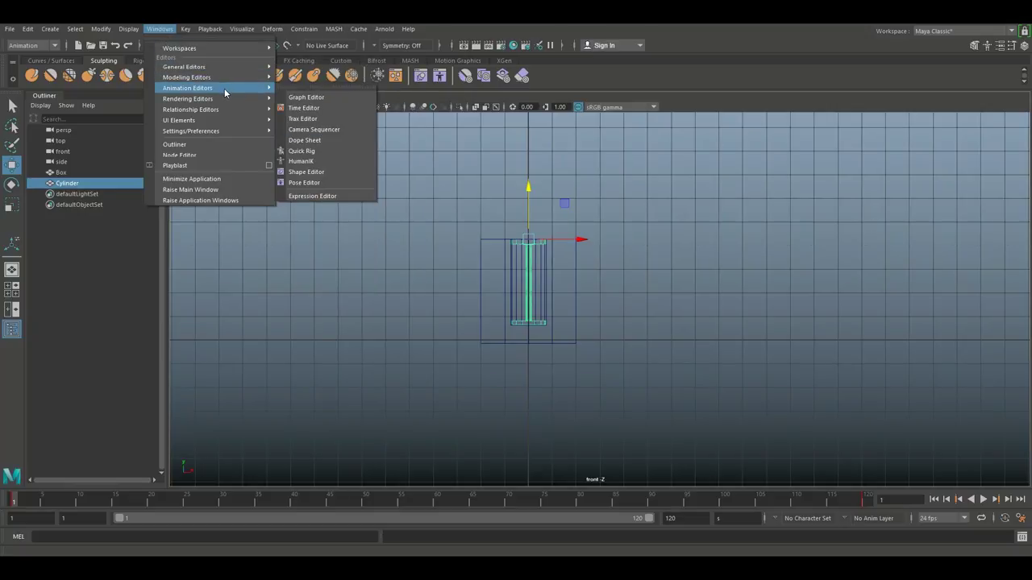
pyautogui.click(318, 97)
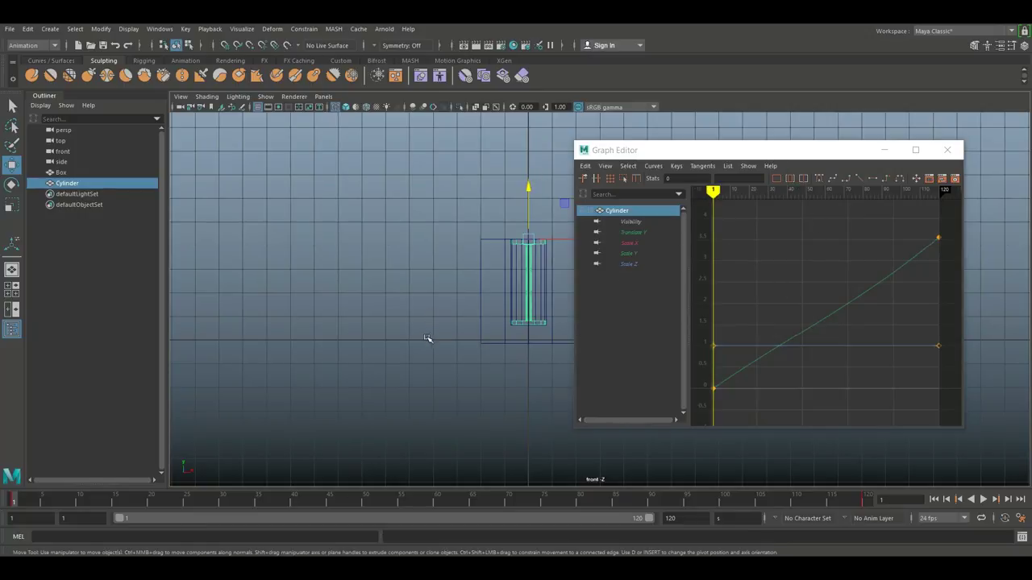
pyautogui.keyDown('alt'); pyautogui.moveTo(439, 336); pyautogui.dragTo(315, 339, button='middle'); pyautogui.keyUp('alt')
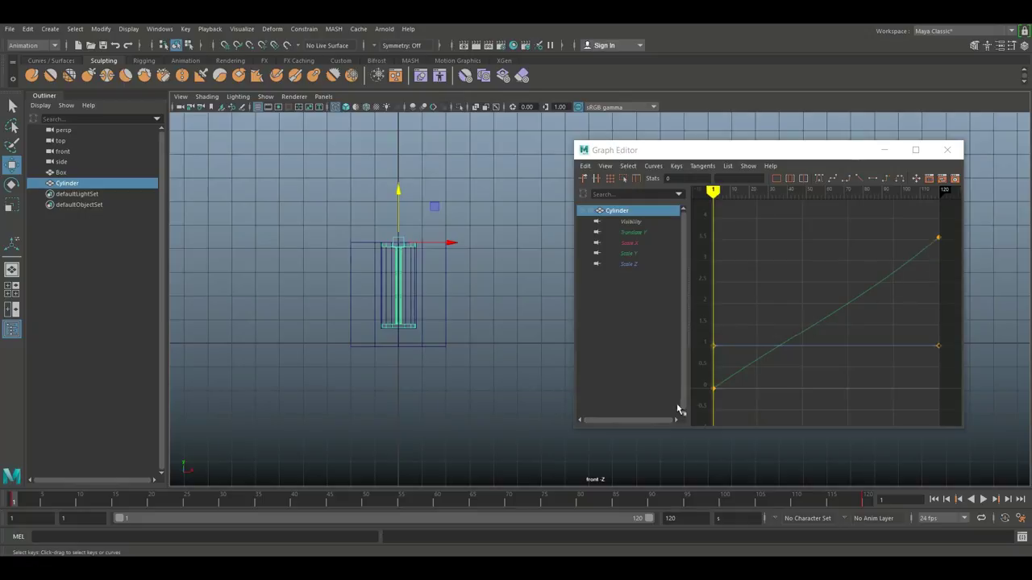
pyautogui.click(984, 500)
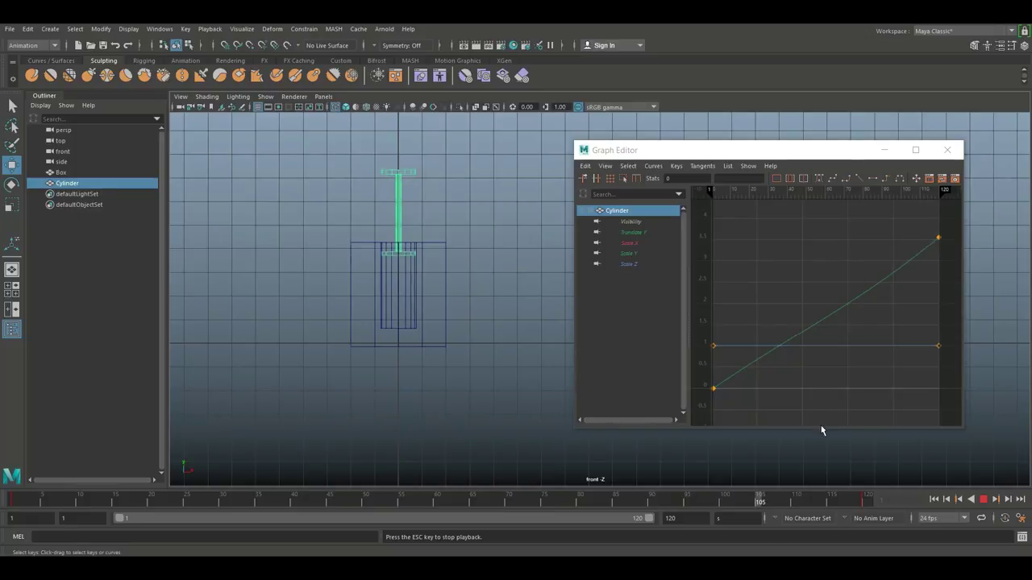
pyautogui.click(982, 499)
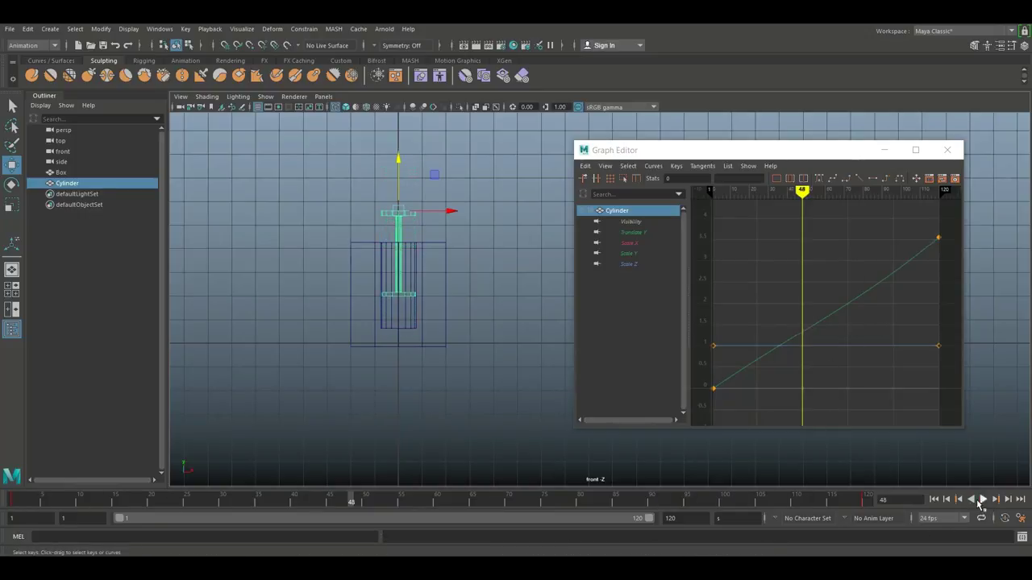
pyautogui.click(934, 499)
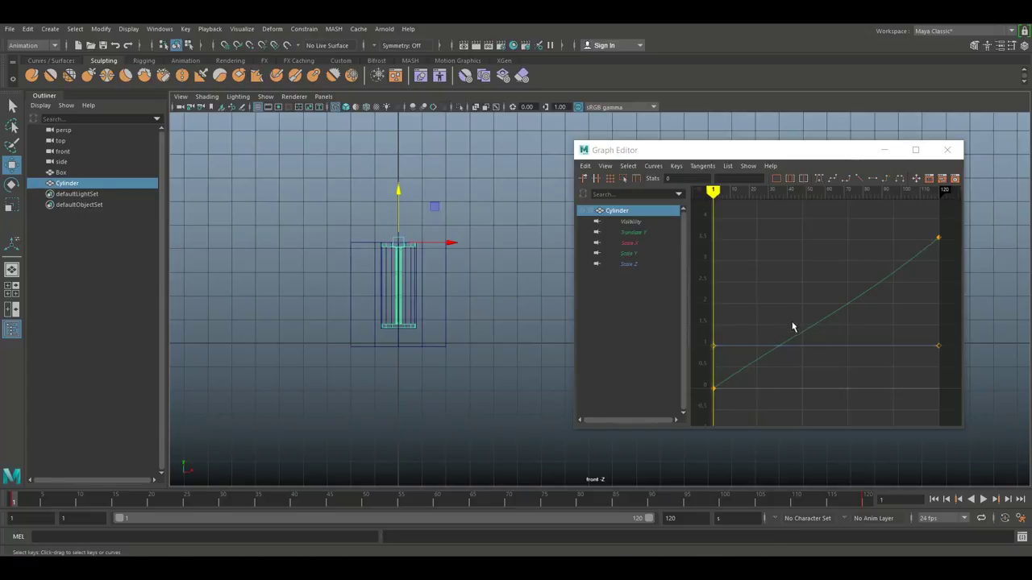
# Flatten the tangents of the first and last Translate Y keys into a smooth S-curve.
pyautogui.click(730, 380)
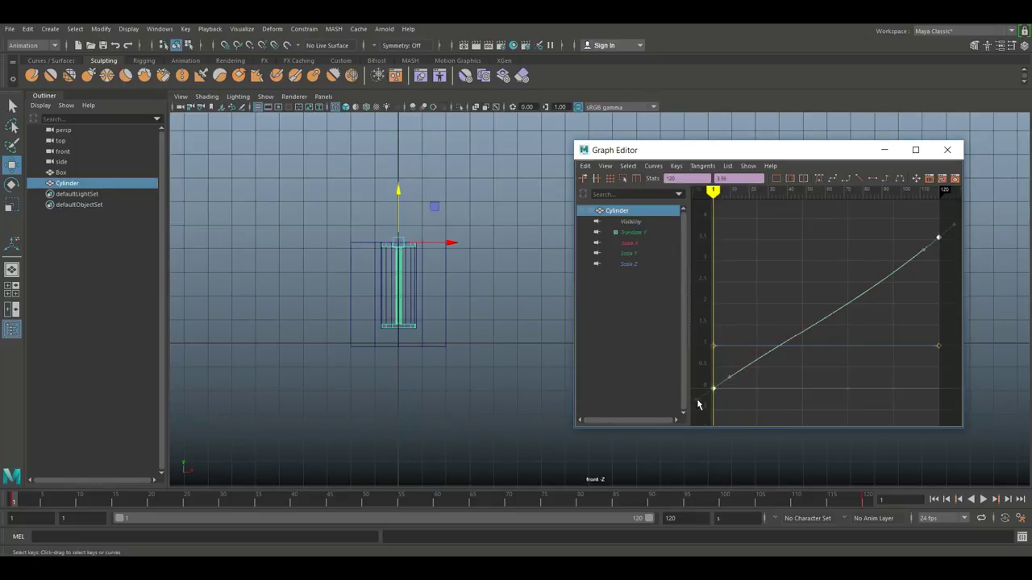
pyautogui.moveTo(698, 403); pyautogui.dragTo(718, 383)
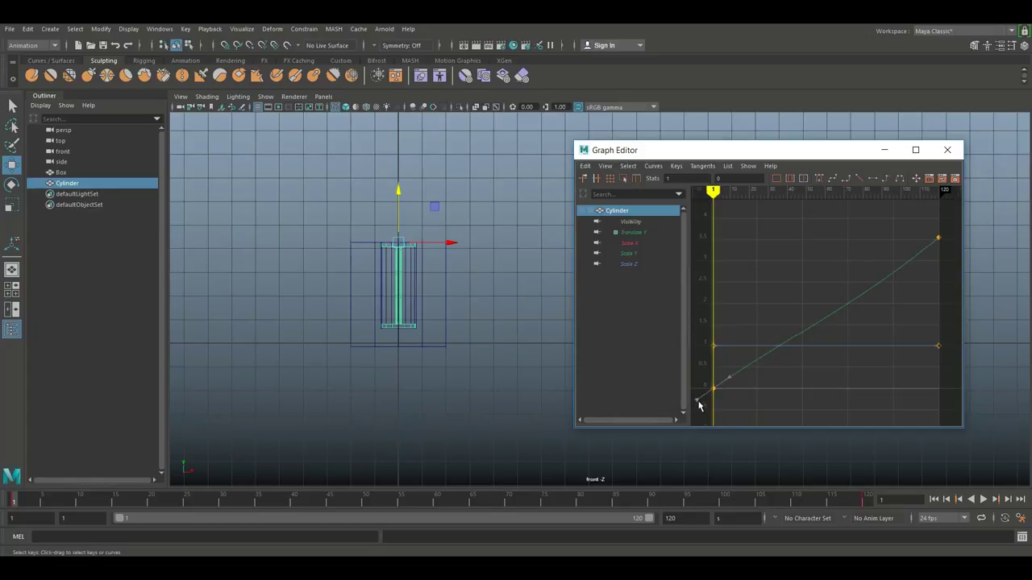
pyautogui.moveTo(693, 398)
pyautogui.mouseDown(button='middle')
pyautogui.moveTo(700, 386)
pyautogui.moveTo(703, 396)
pyautogui.moveTo(702, 377)
pyautogui.moveTo(709, 388)
pyautogui.mouseUp(button='middle')
pyautogui.click(938, 239)
pyautogui.moveTo(921, 249); pyautogui.dragTo(910, 239)
pyautogui.click(908, 243)
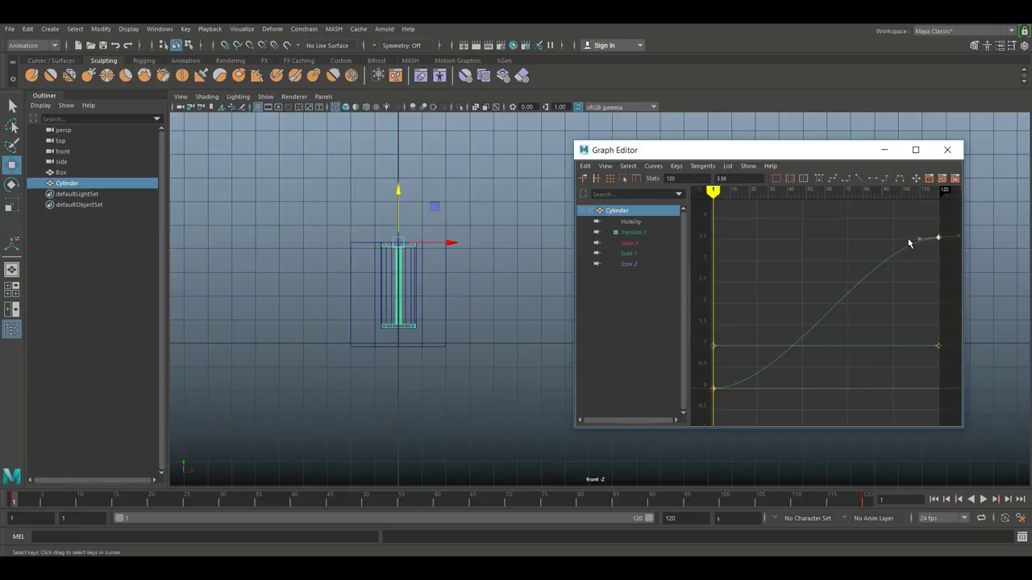
# Play the eased animation and stop at frame 92 with the cylinder raised high.
pyautogui.click(984, 500)
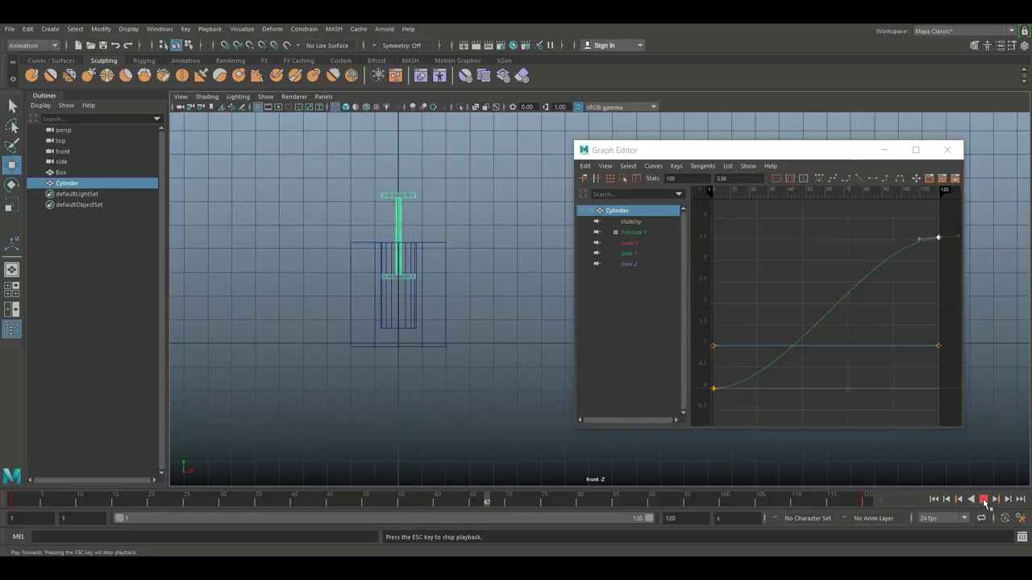
pyautogui.click(983, 500)
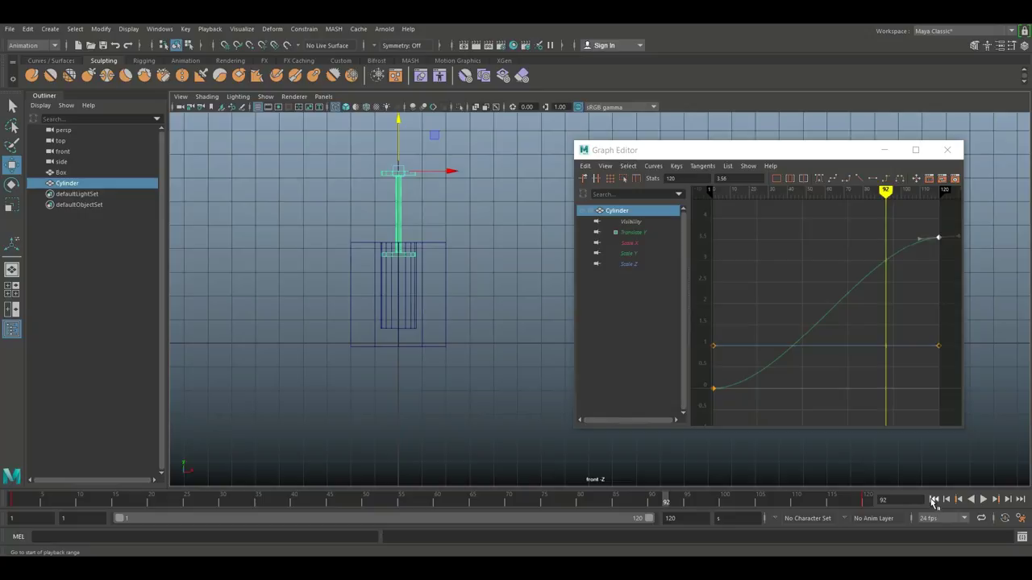